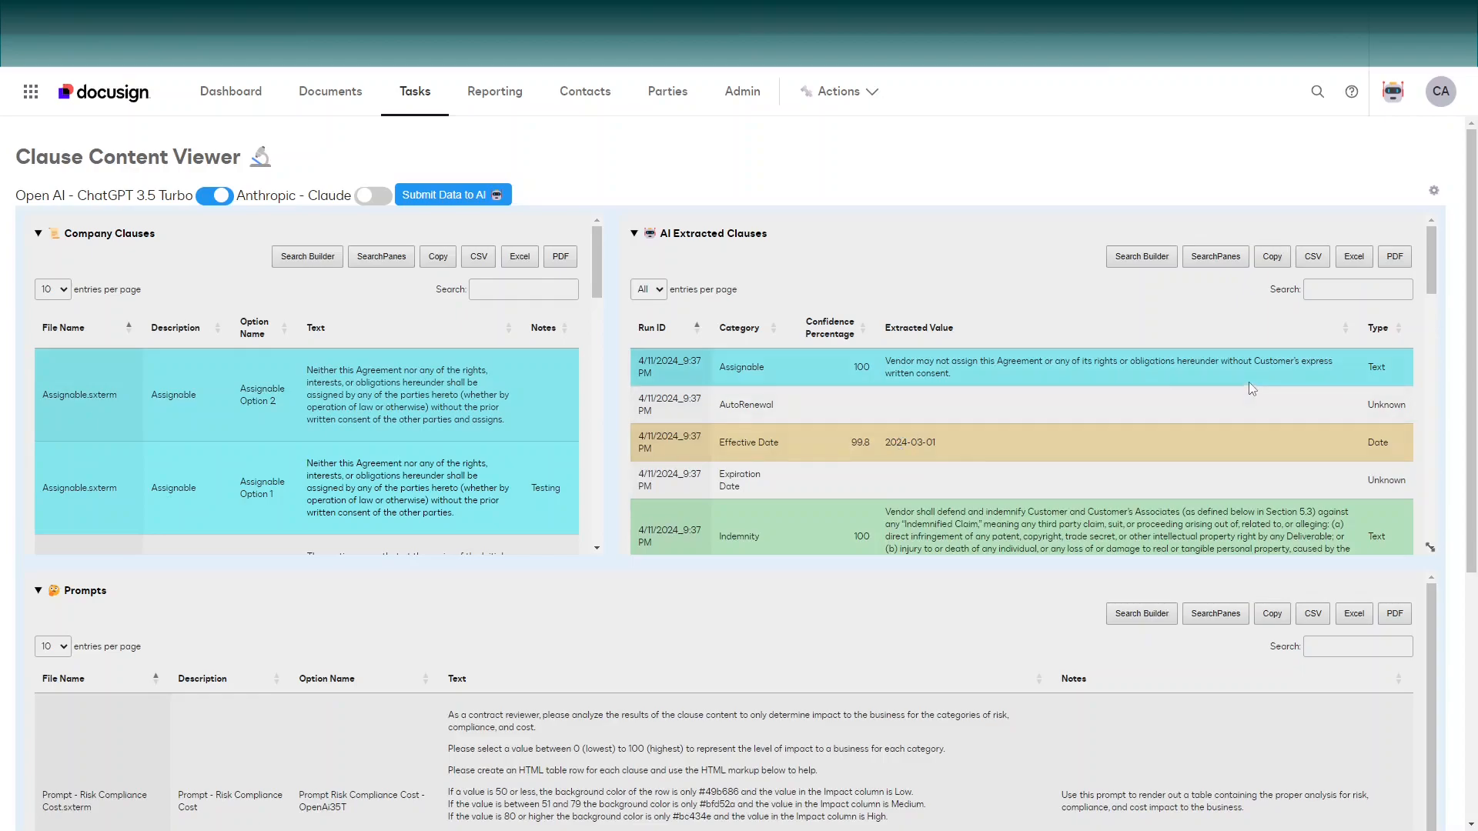
Look through the AI Extracted Clauses across their run IDs and the Company Clauses table
drag(1433, 266, 1427, 423)
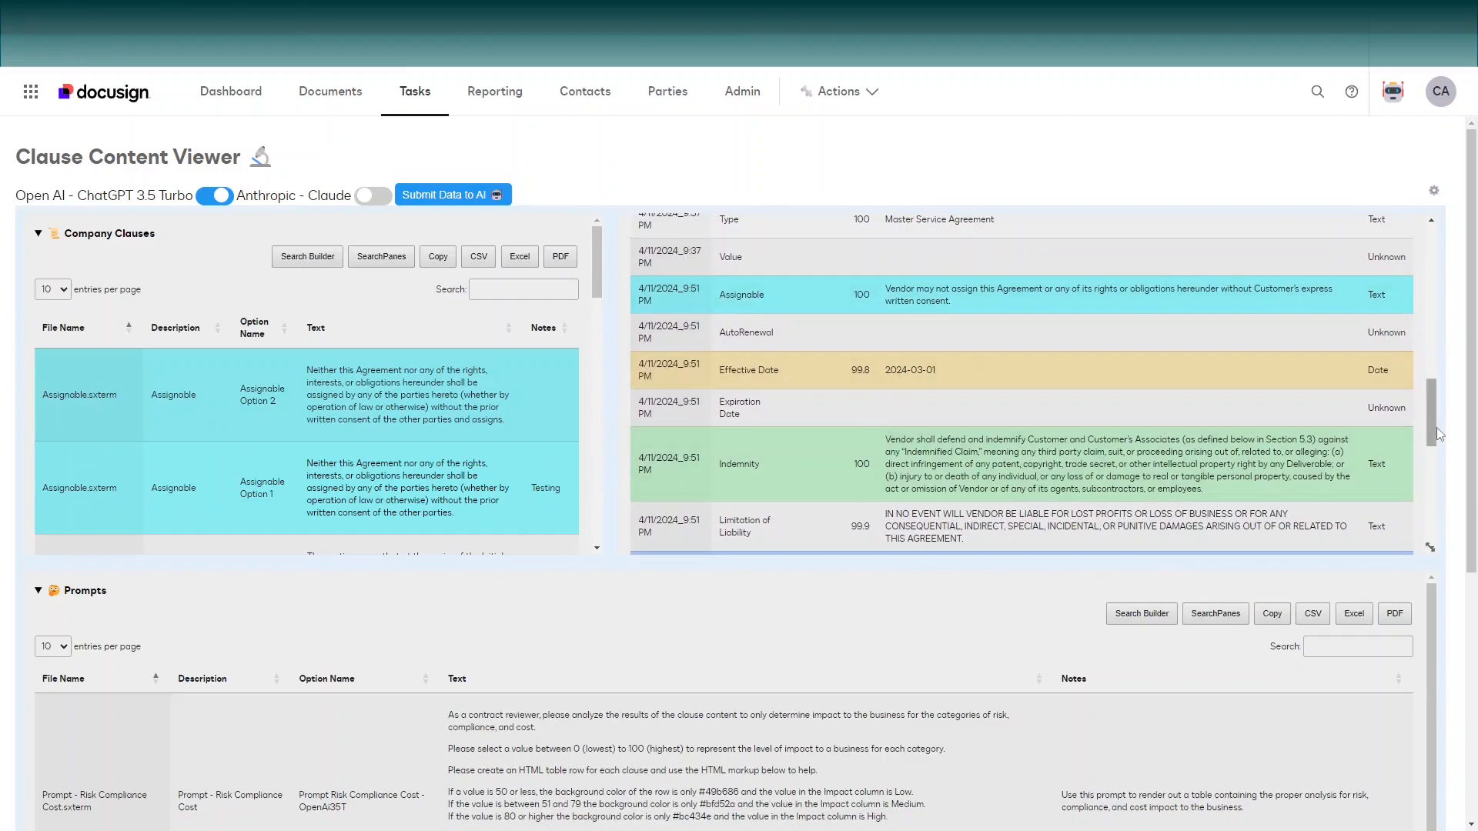
drag(1432, 422, 1436, 269)
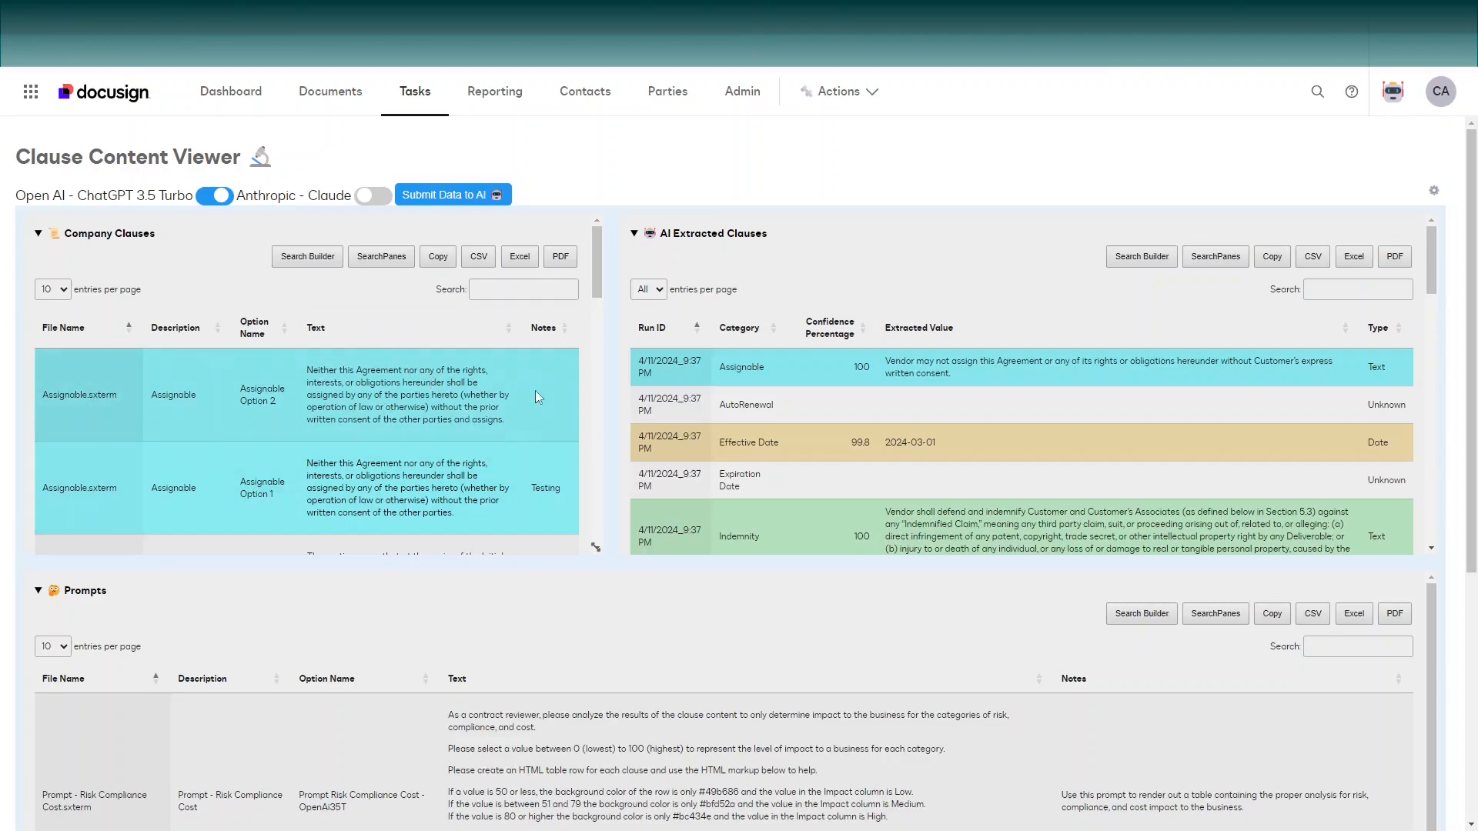
mouse_move(598, 275)
mouse_down()
mouse_move(579, 511)
mouse_move(590, 263)
mouse_up()
drag(476, 231, 543, 231)
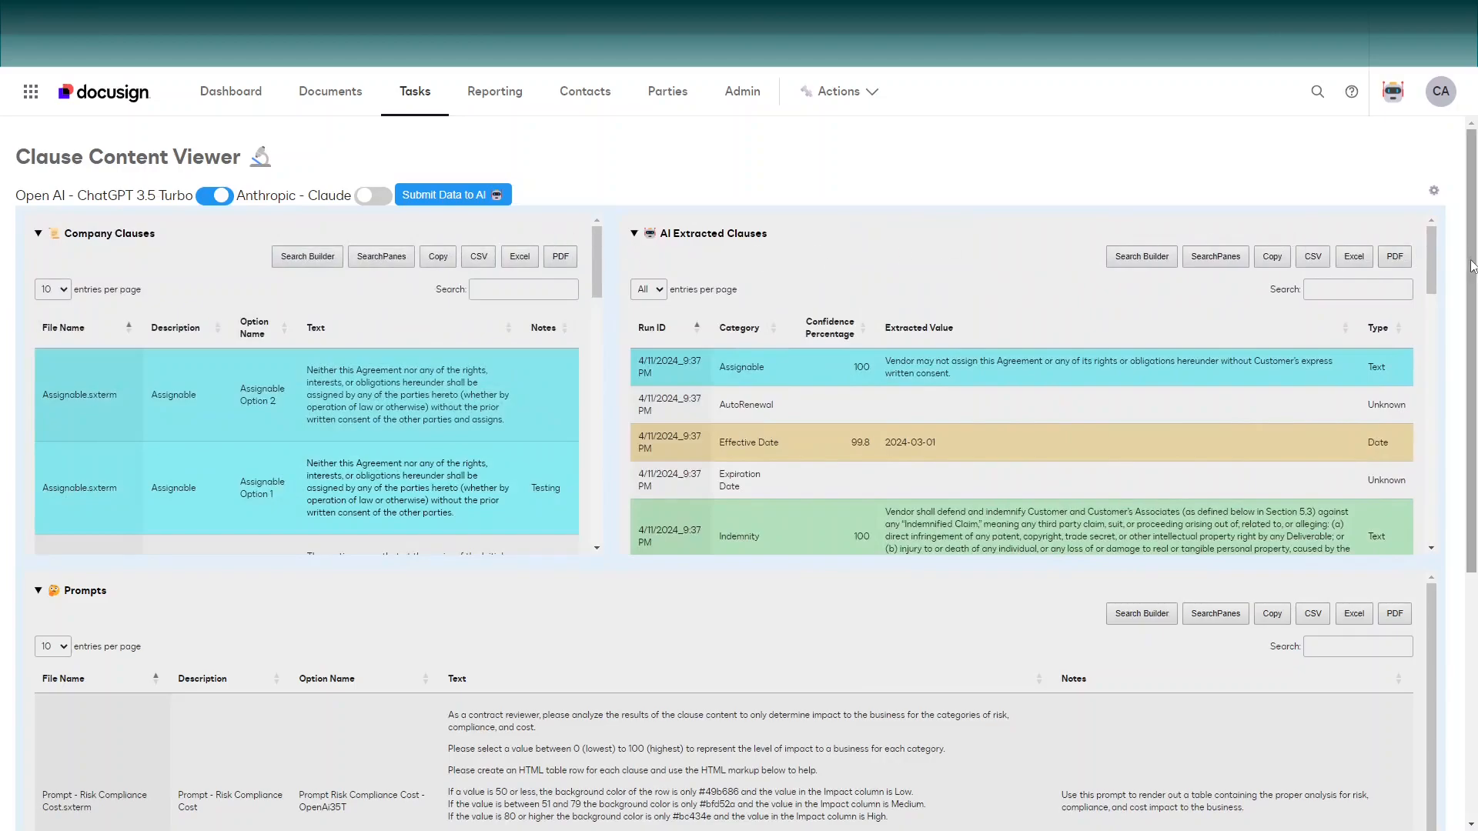
Review the risk compliance cost prompt in the Prompts table and its option text in the clause editor's browser tab, and return to the viewer
drag(1471, 266, 1462, 464)
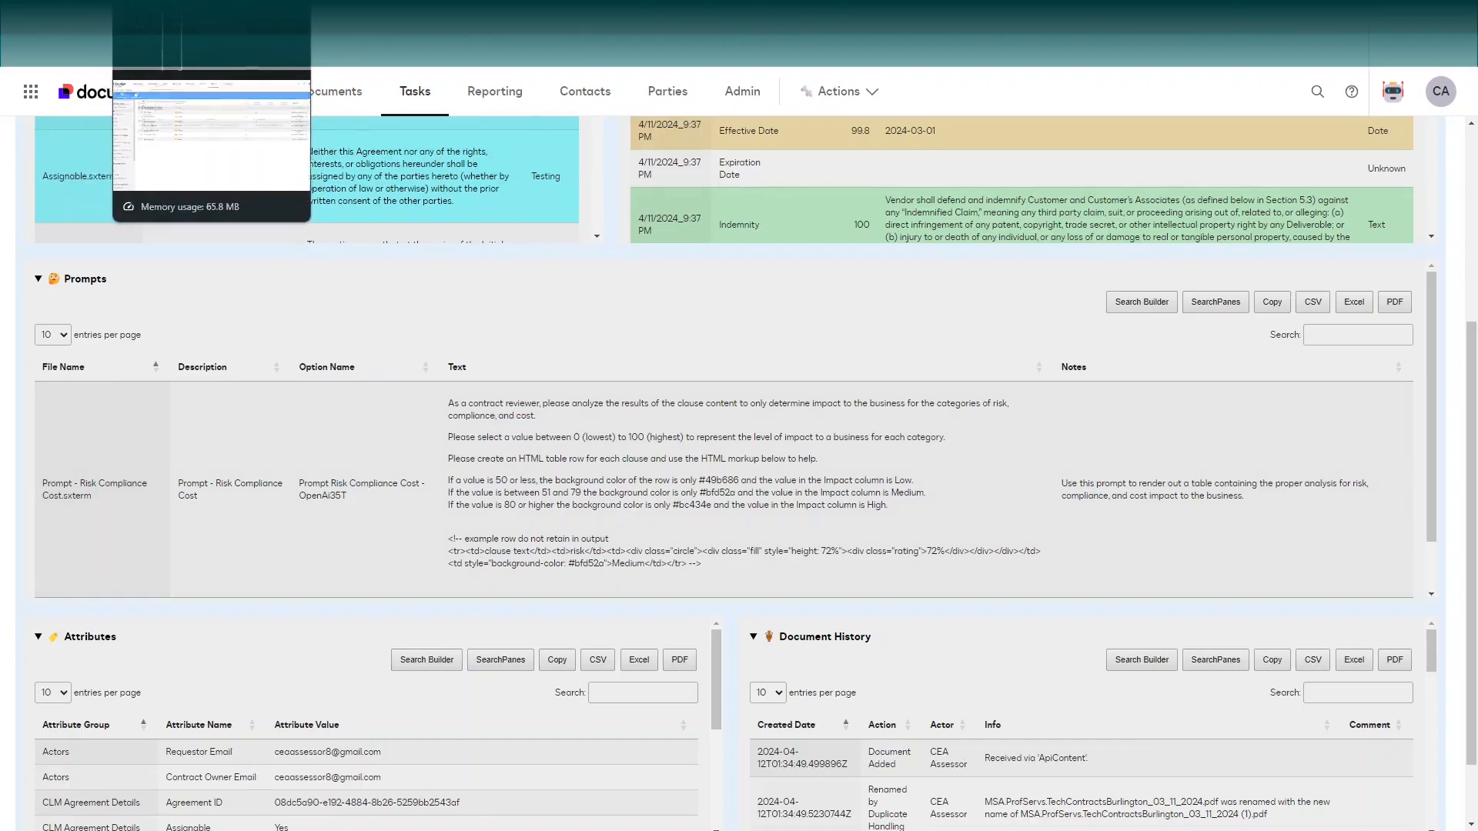
click(254, 54)
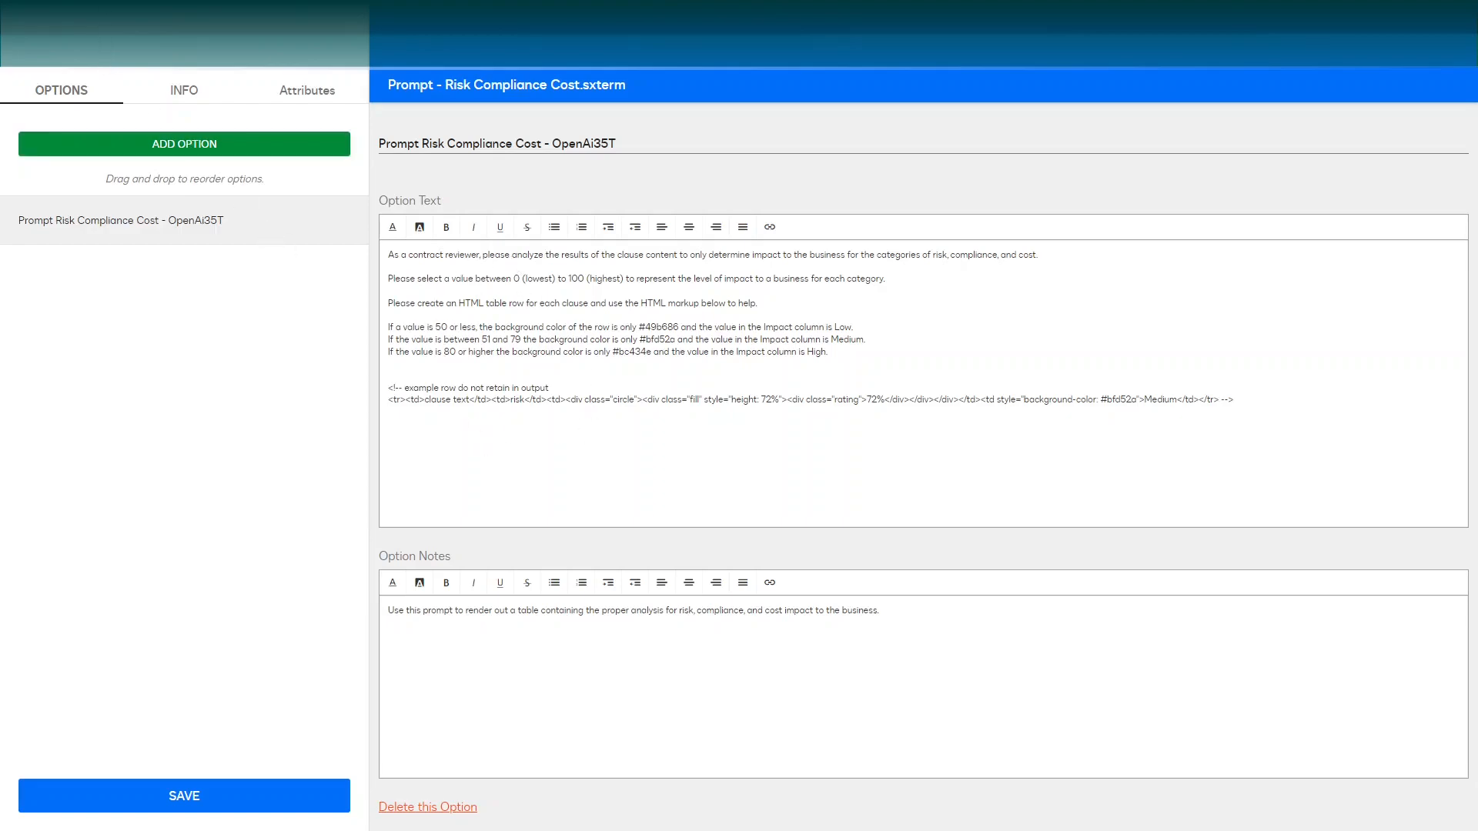
click(154, 46)
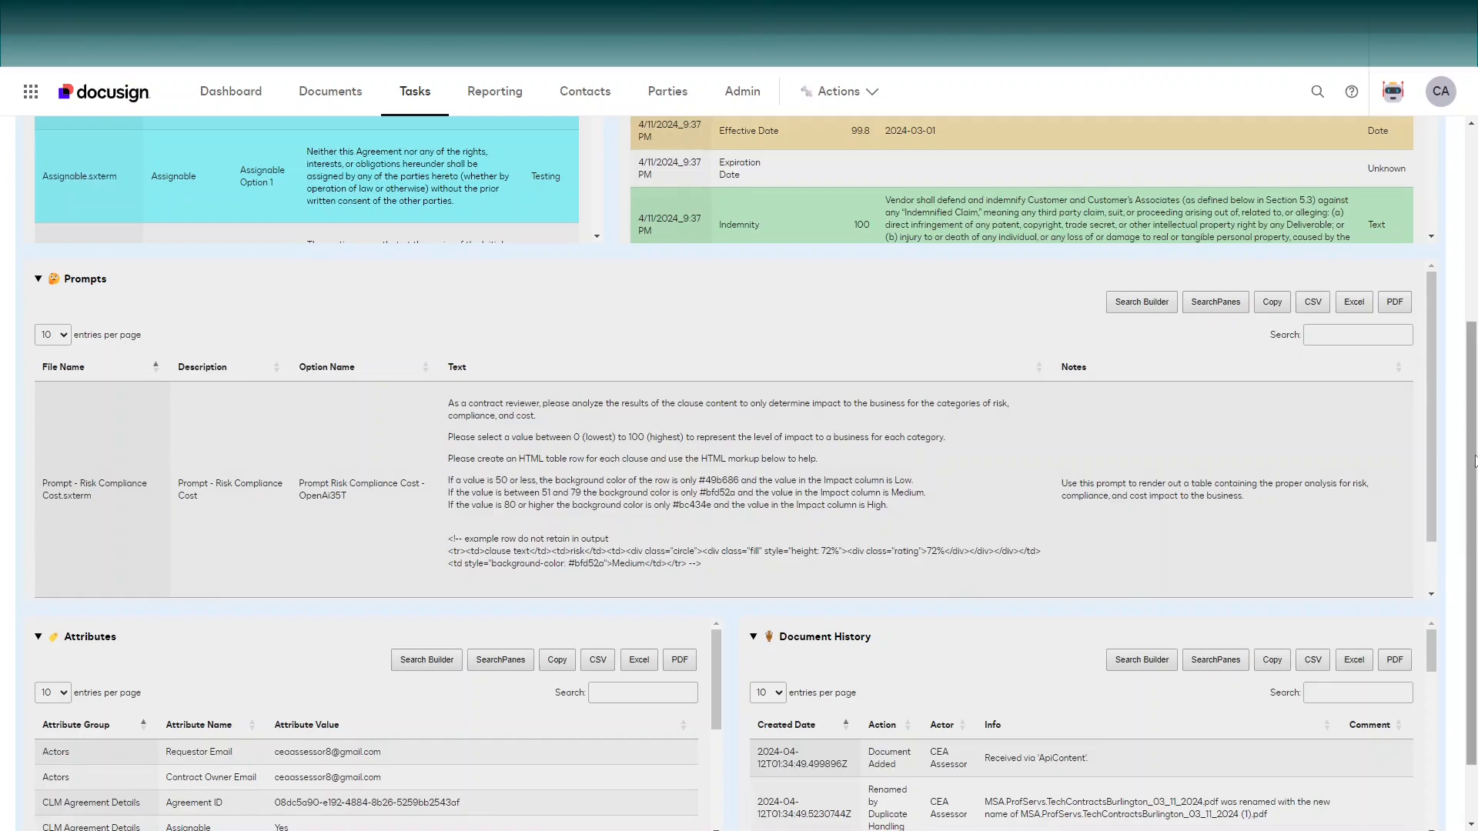
Select the 4/11/2024_9:37 PM extracted clauses Assignable, Indemnity, Limitation of Liability, Termination Cause and Termination Convenience
drag(1472, 464, 1474, 262)
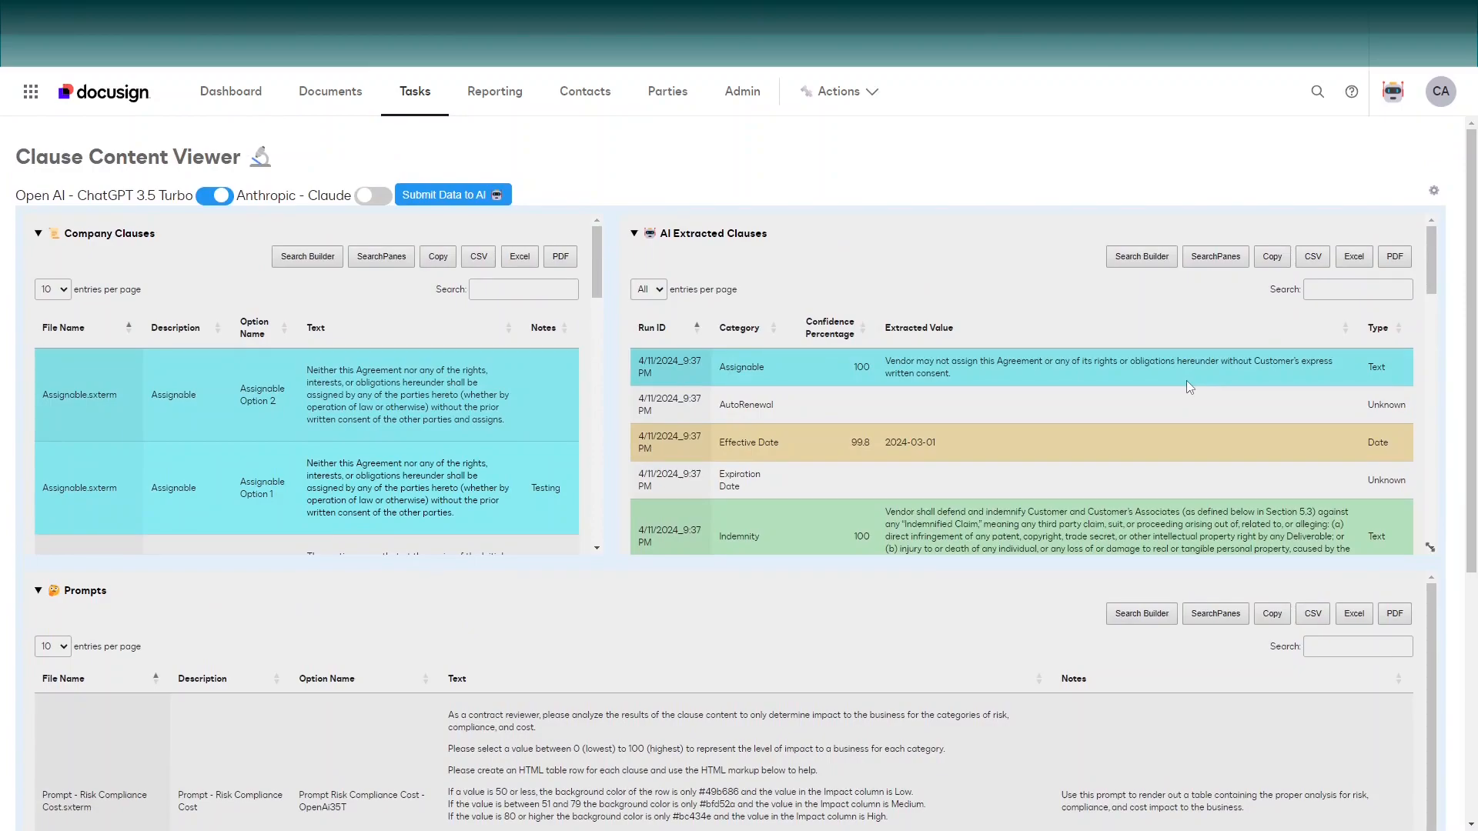
click(1005, 366)
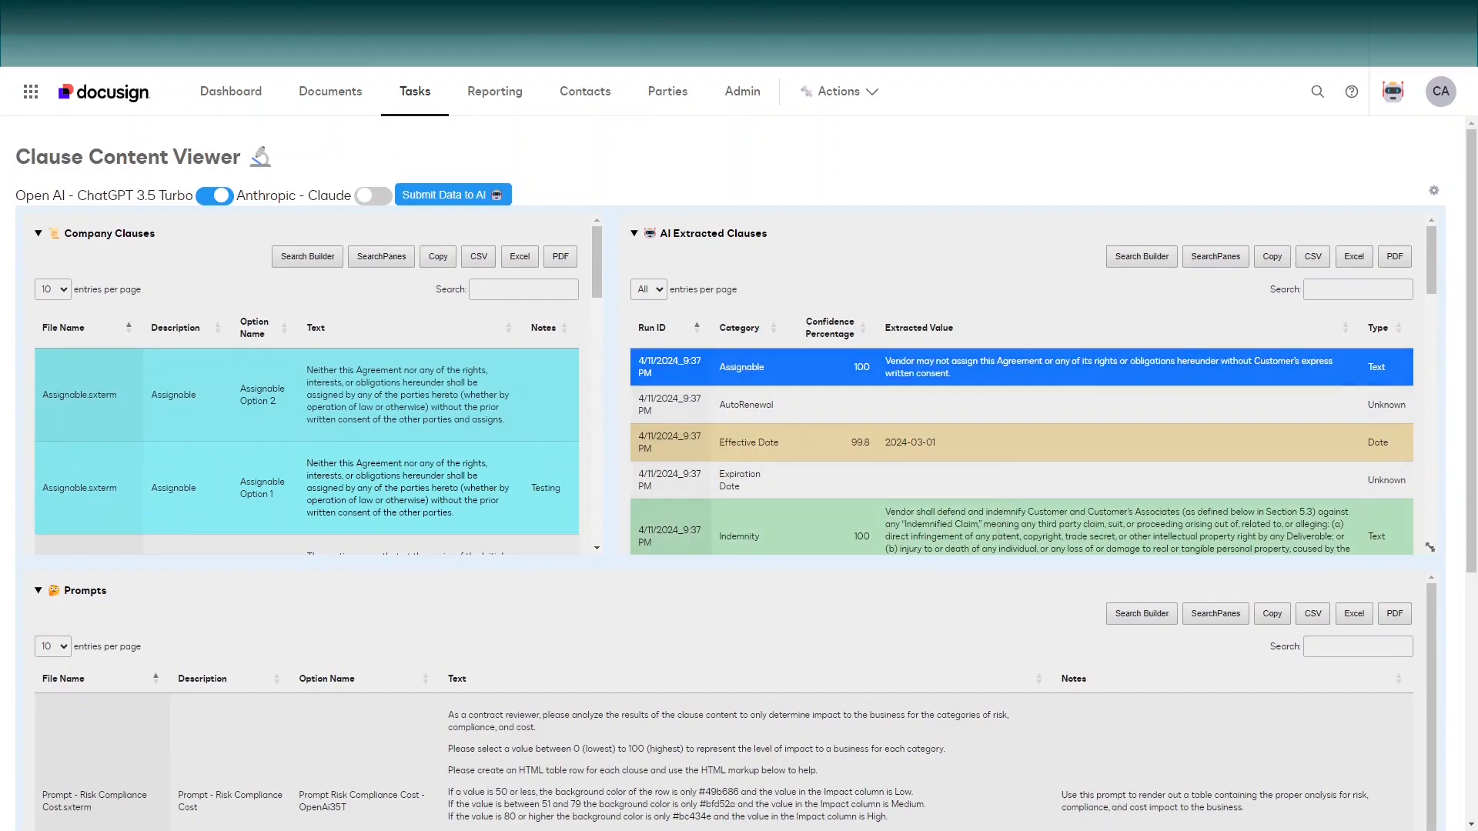
click(998, 530)
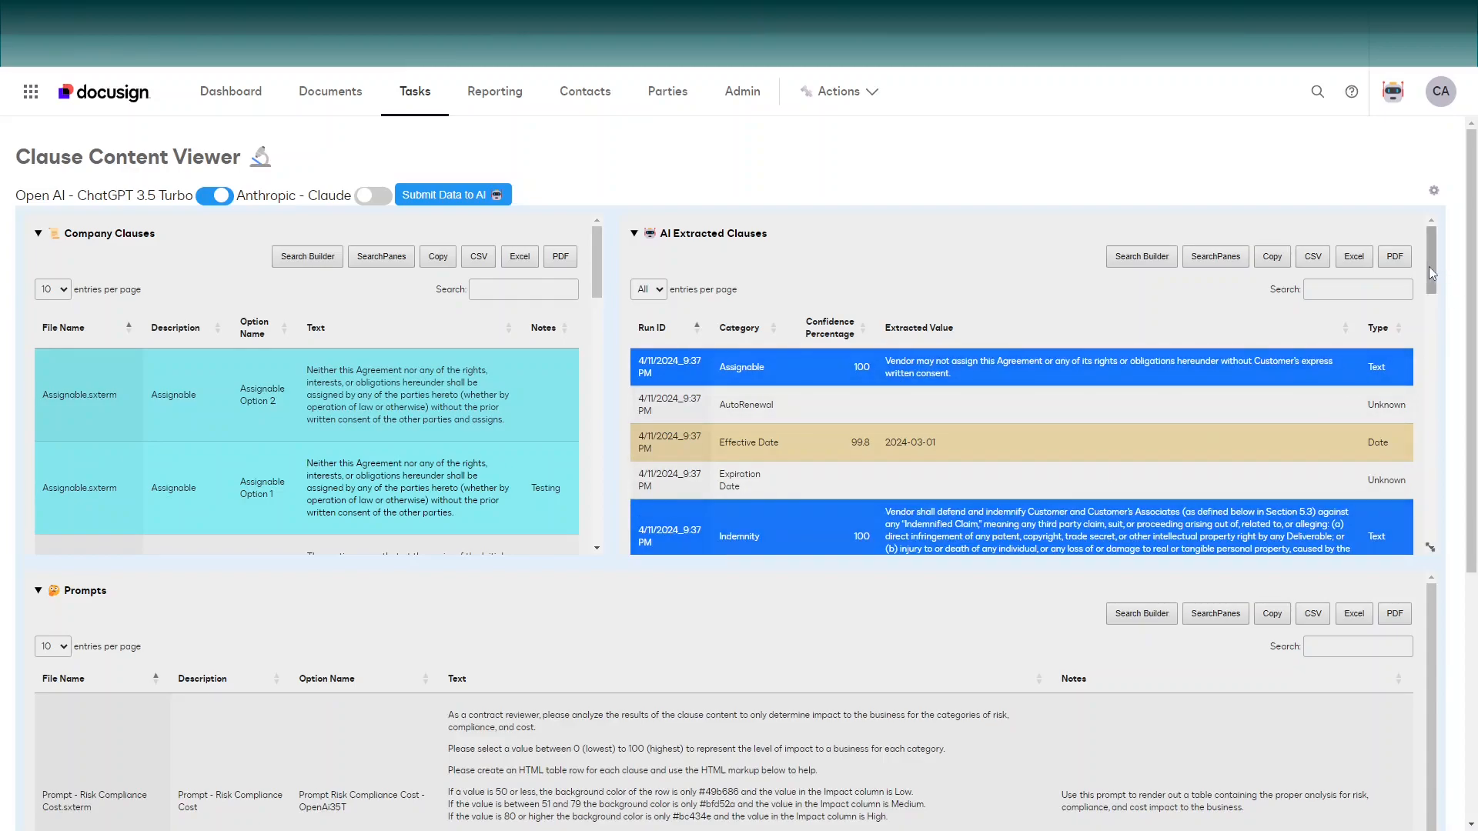
scroll(1429, 268, down, 3)
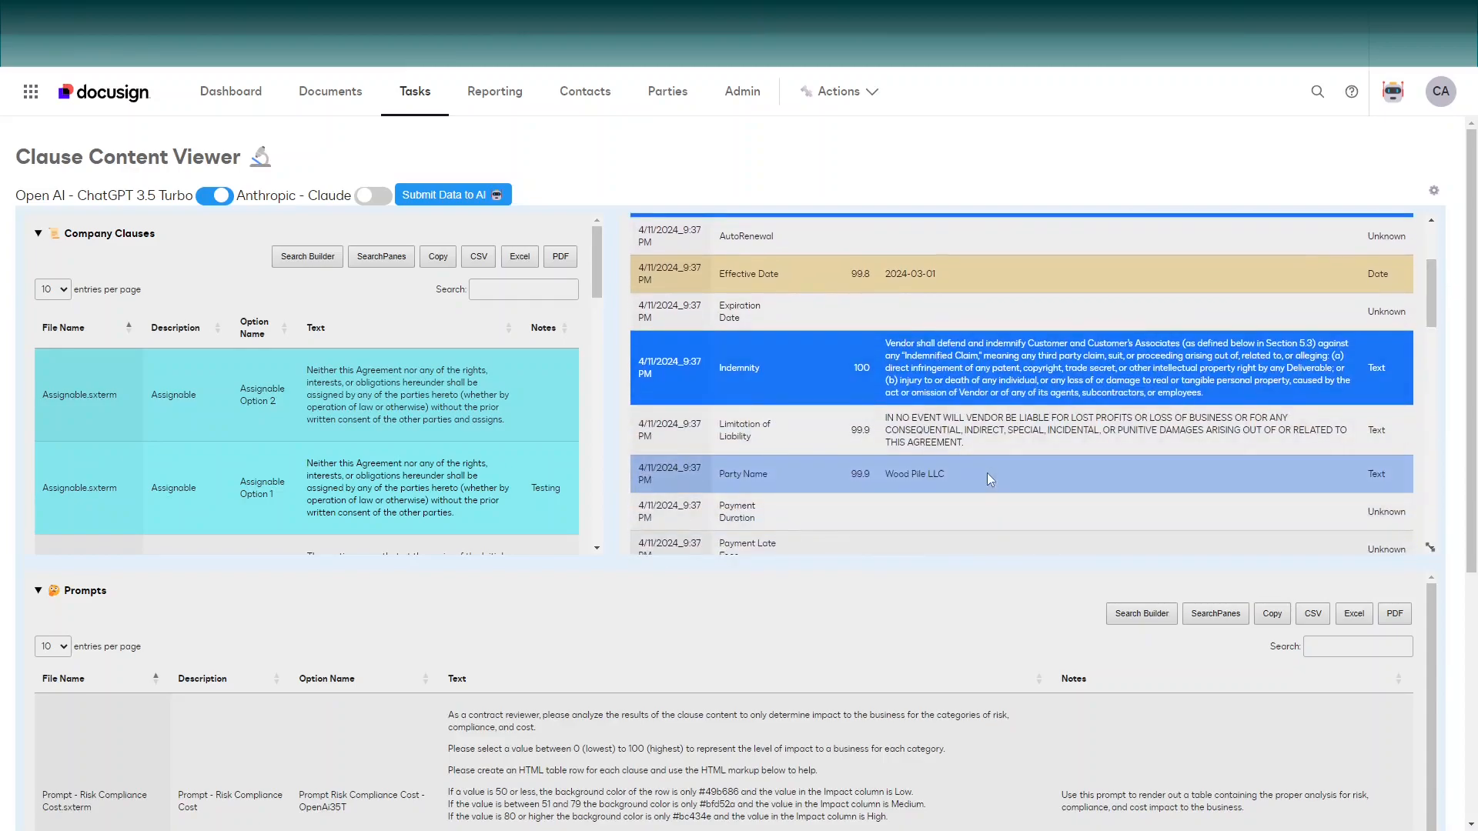
click(993, 431)
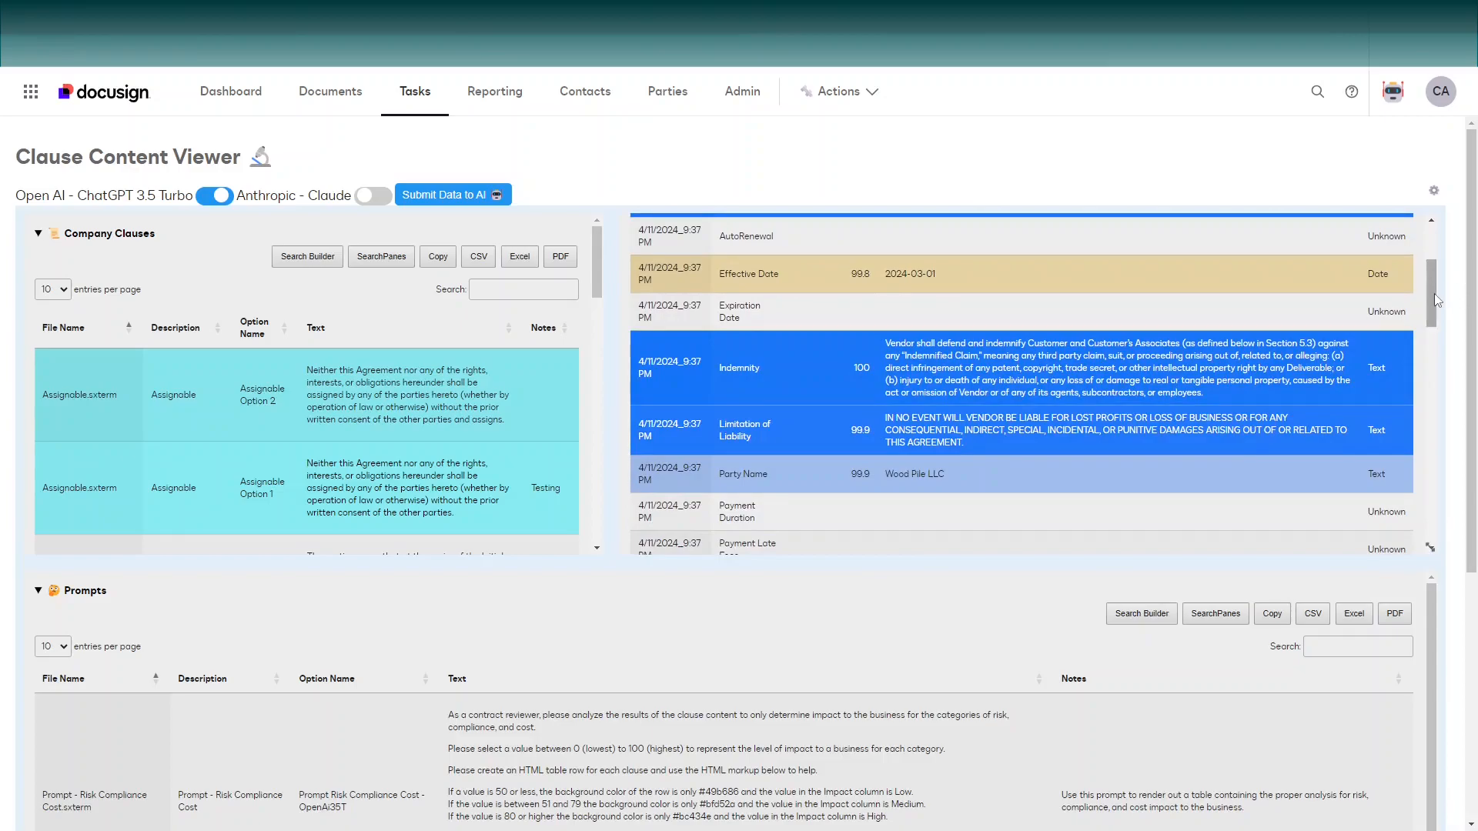
drag(1433, 300, 1426, 357)
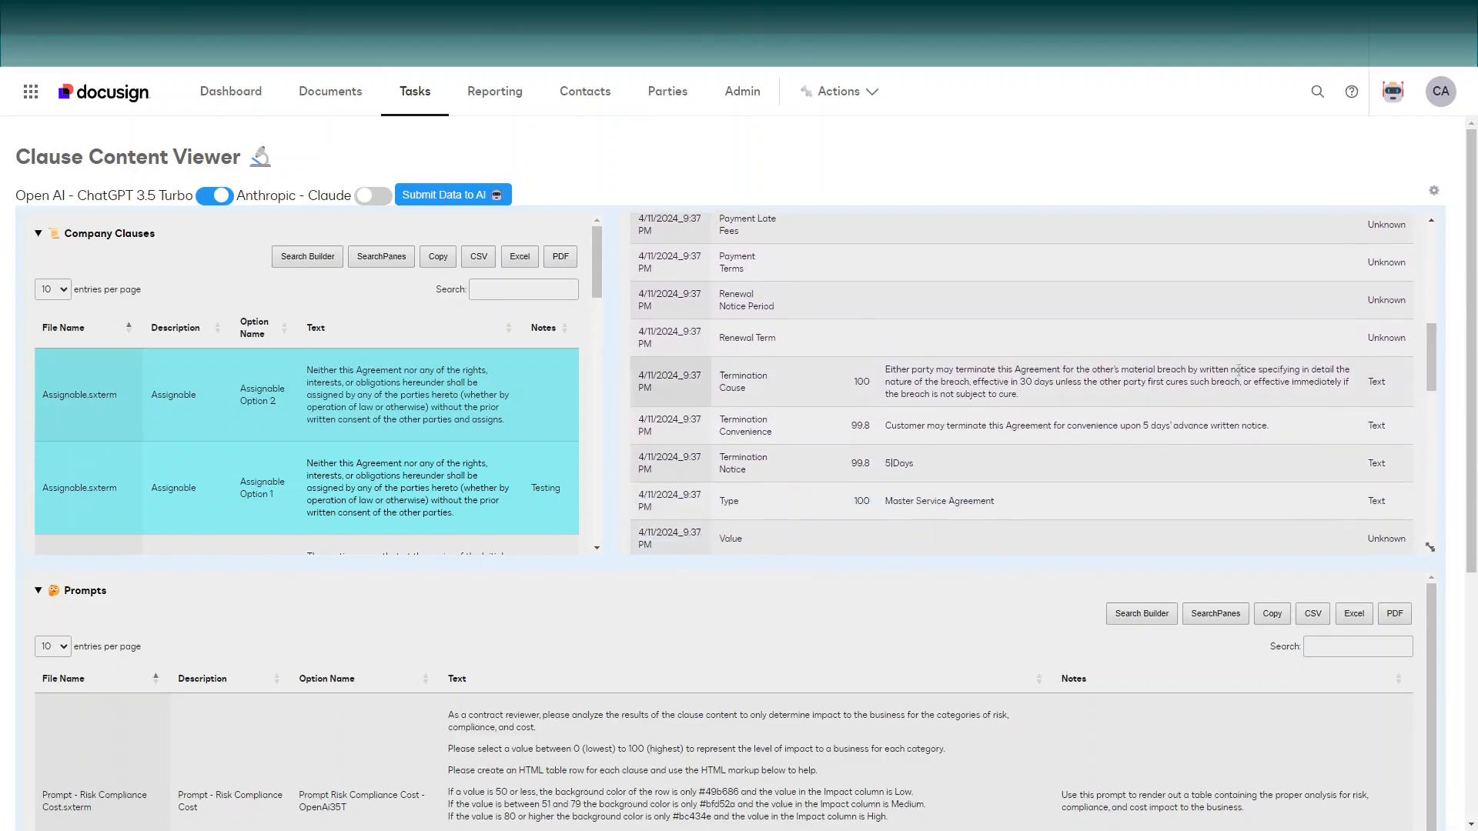
click(980, 393)
click(956, 428)
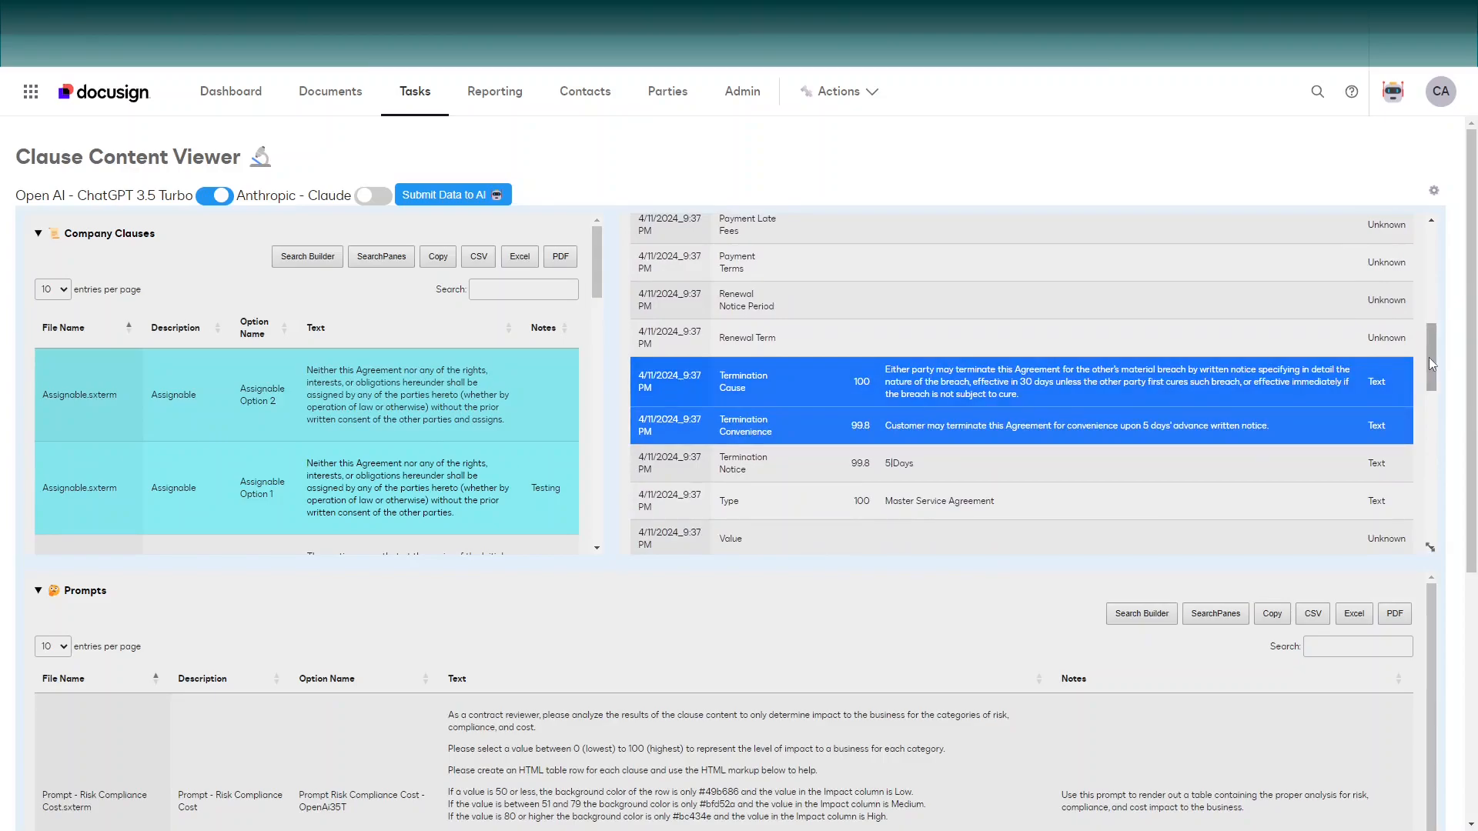
Check the selected extracted clauses, and select the Prompt - Risk Compliance Cost.sxterm row in the Prompts table
drag(1432, 363, 1427, 295)
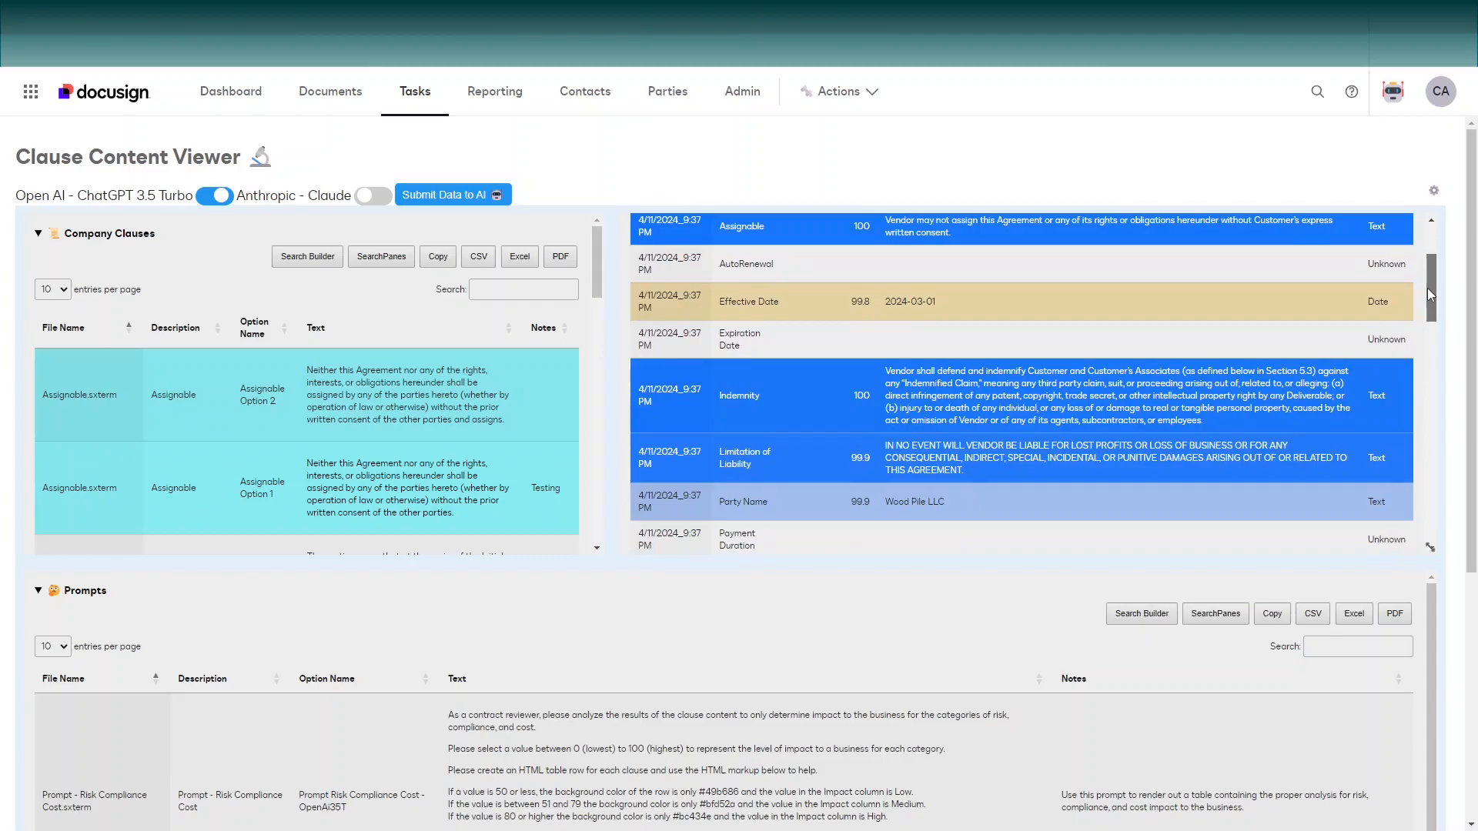
mouse_move(1427, 288)
mouse_down()
mouse_move(1428, 311)
mouse_move(1438, 262)
mouse_up()
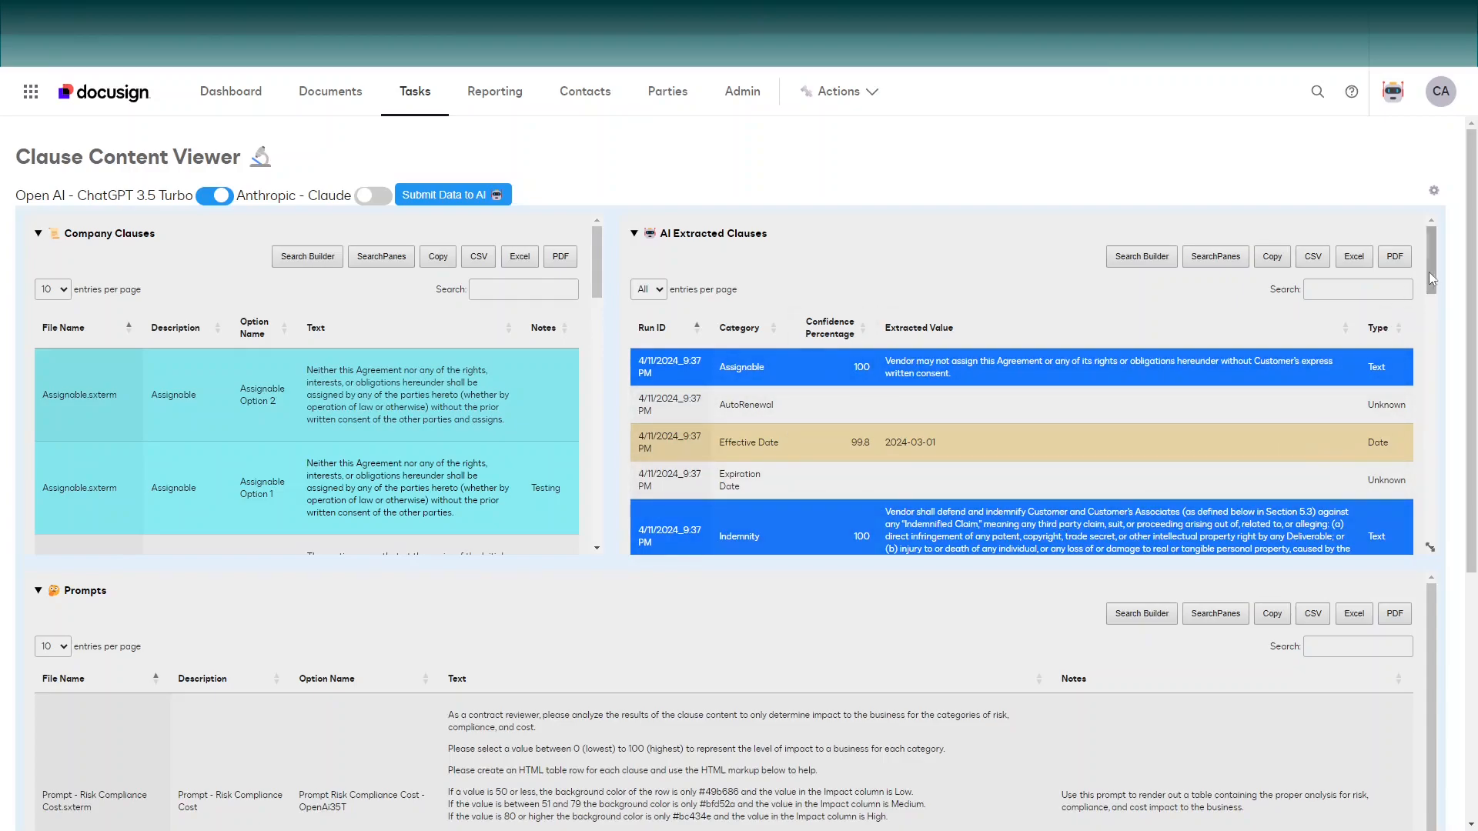
drag(1431, 267, 1432, 299)
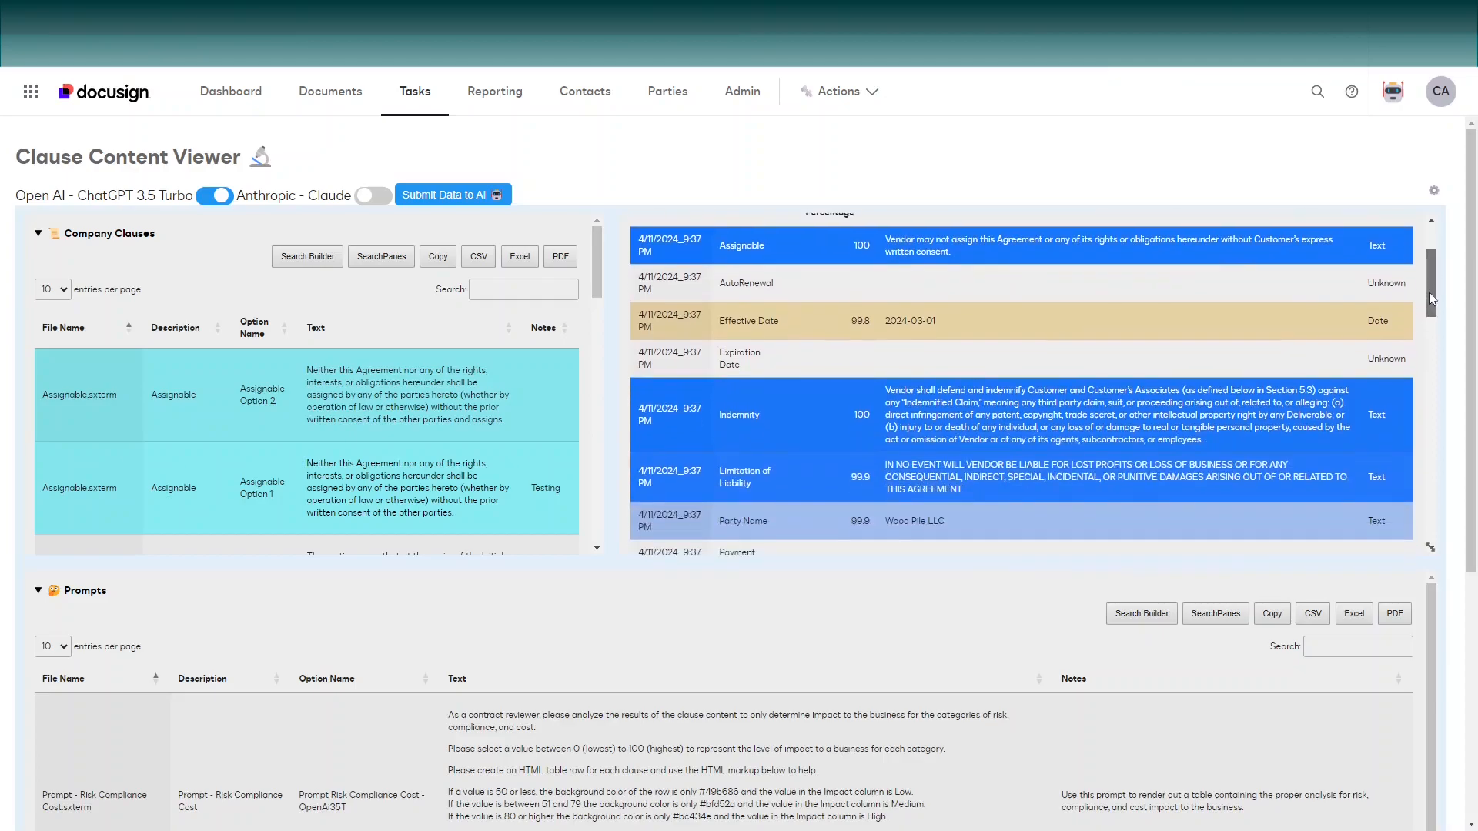
mouse_move(1429, 293)
mouse_down()
mouse_move(1430, 353)
mouse_move(1430, 271)
mouse_up()
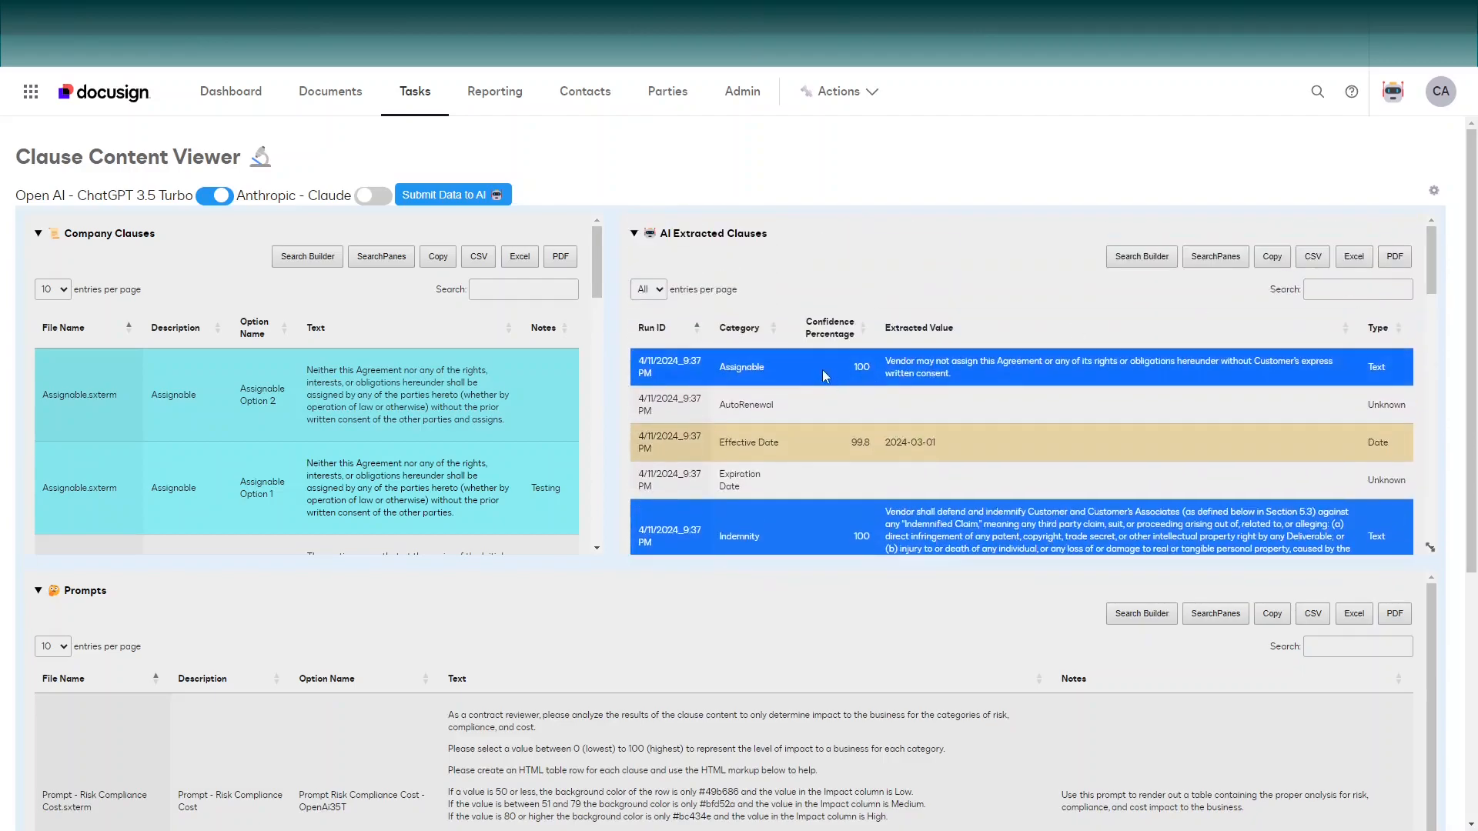
click(529, 746)
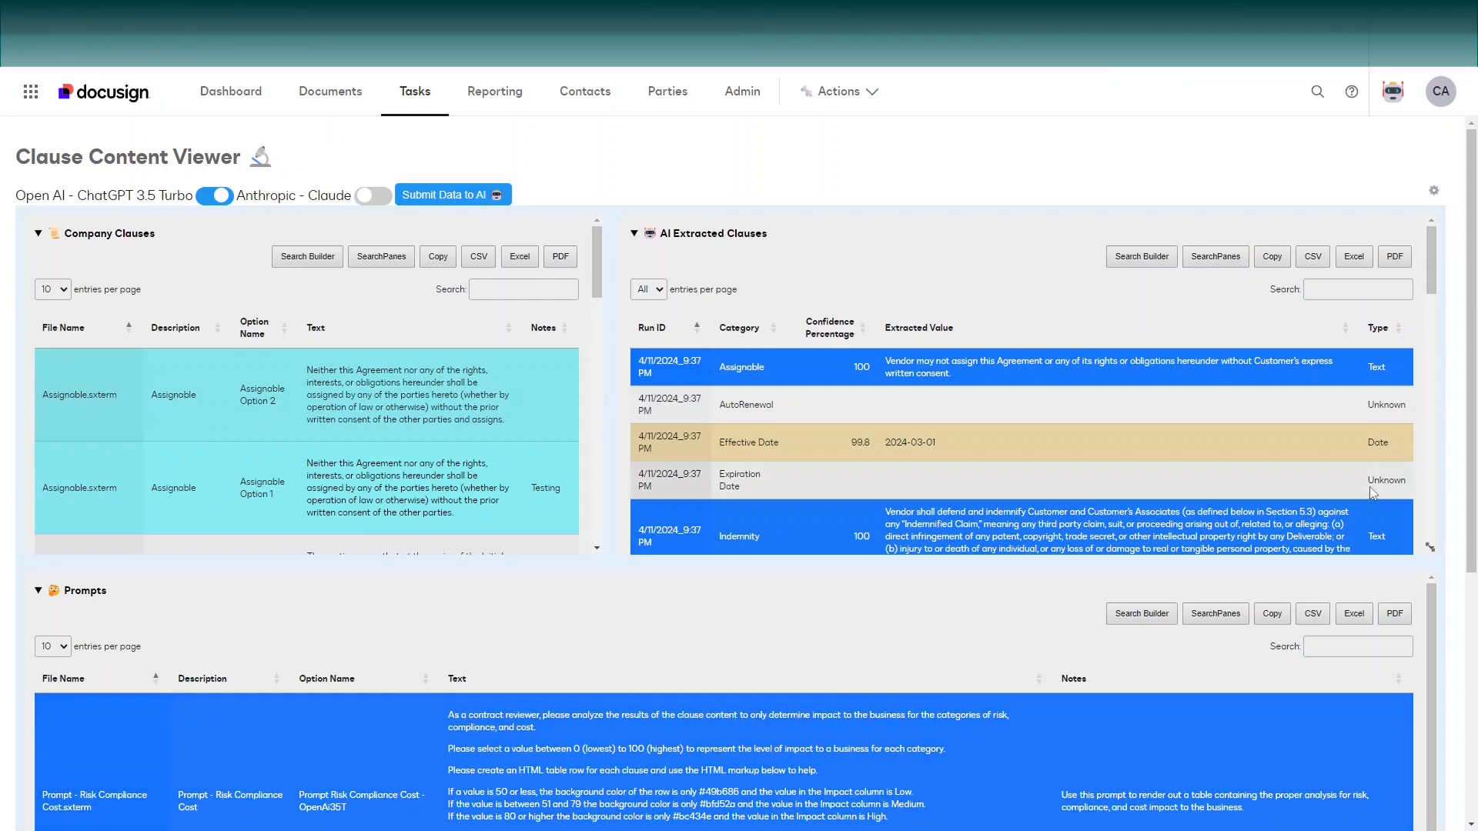
drag(1470, 425, 1467, 530)
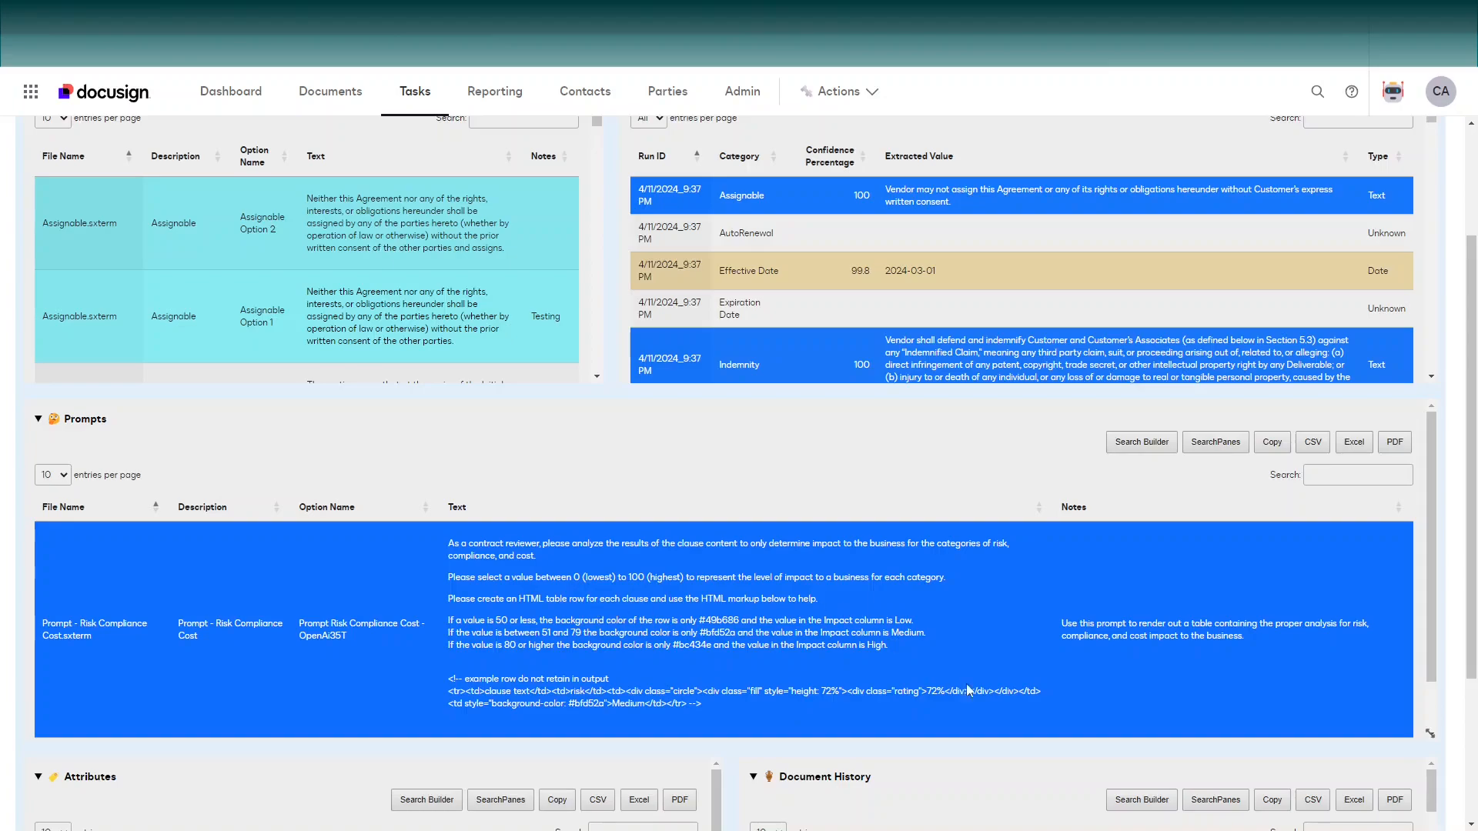
scroll(1470, 556, up, 2)
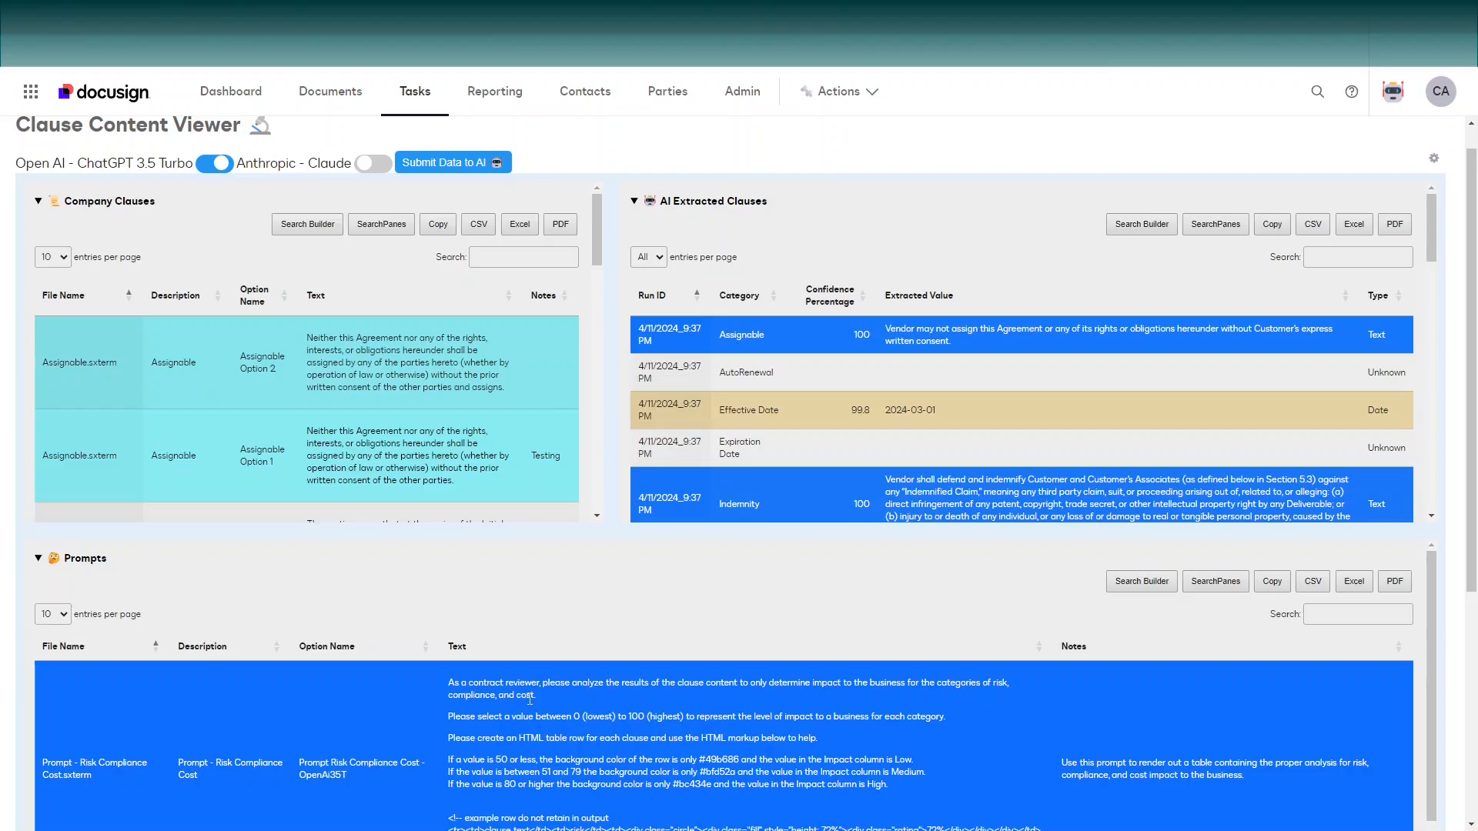
drag(1471, 498, 1469, 461)
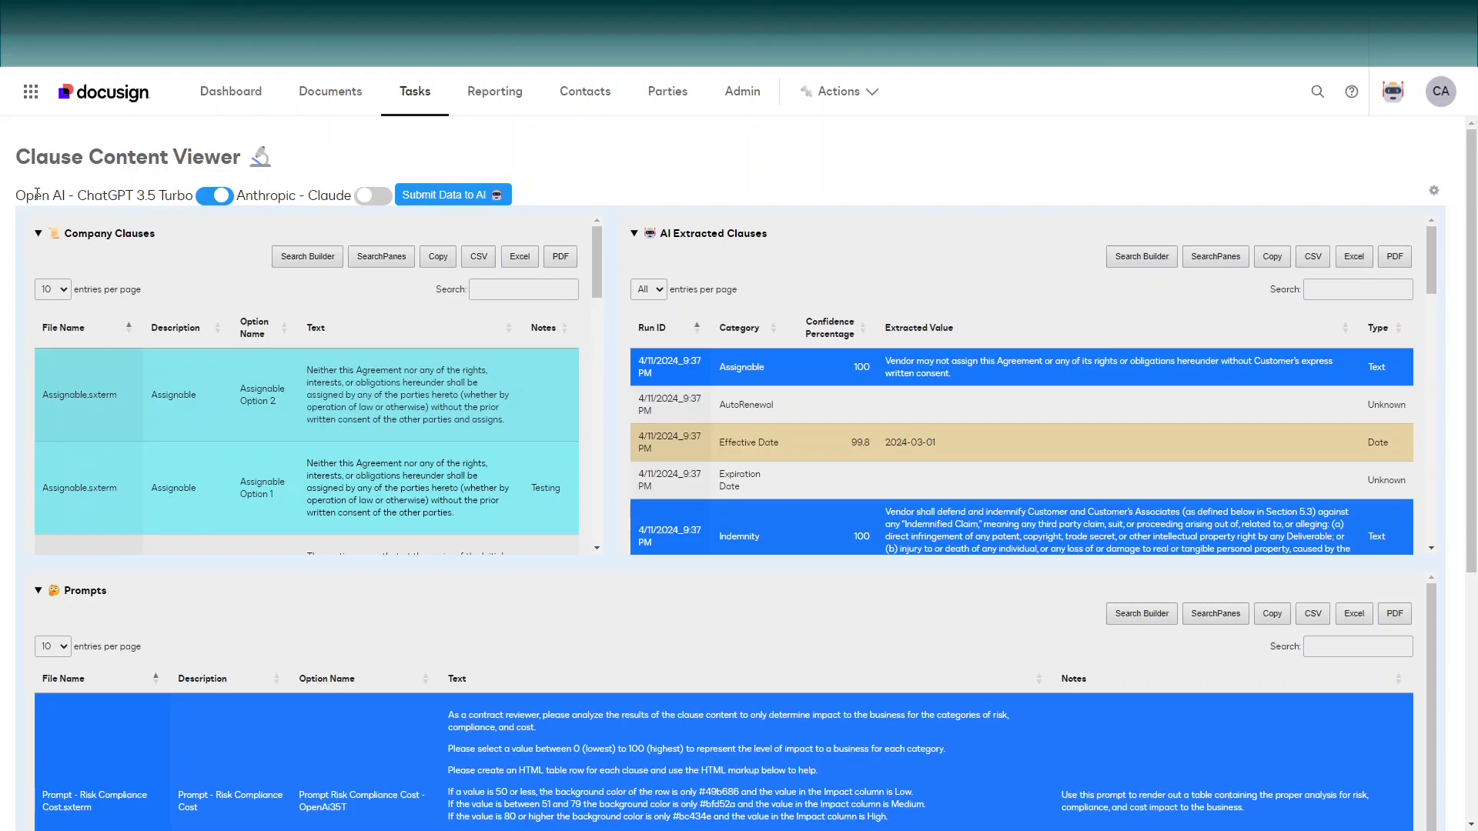
Try to submit the data to AI with no language model enabled, and re-enable Open AI - ChatGPT 3.5 Turbo
click(200, 197)
click(452, 197)
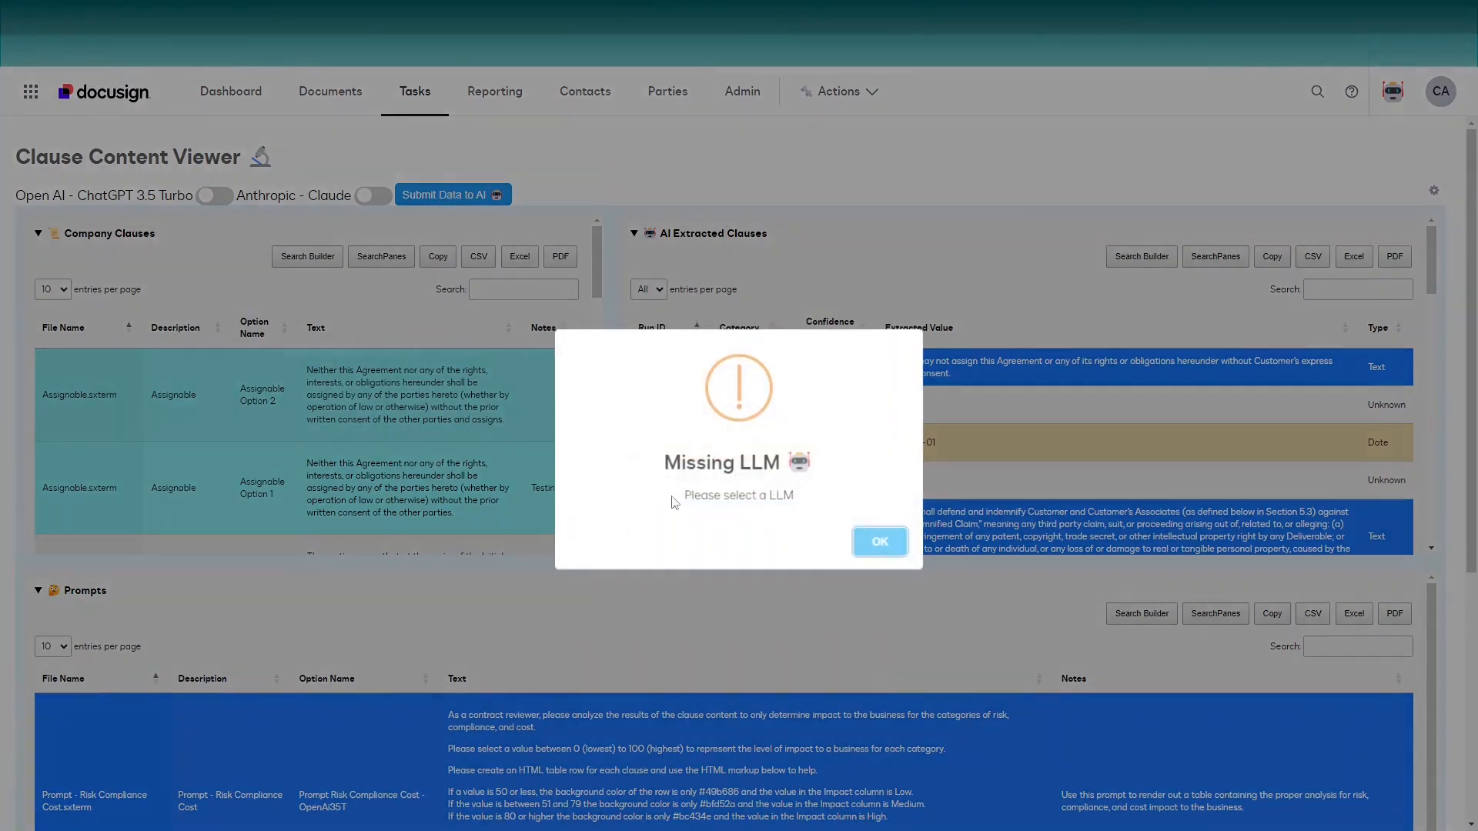
click(882, 545)
click(215, 196)
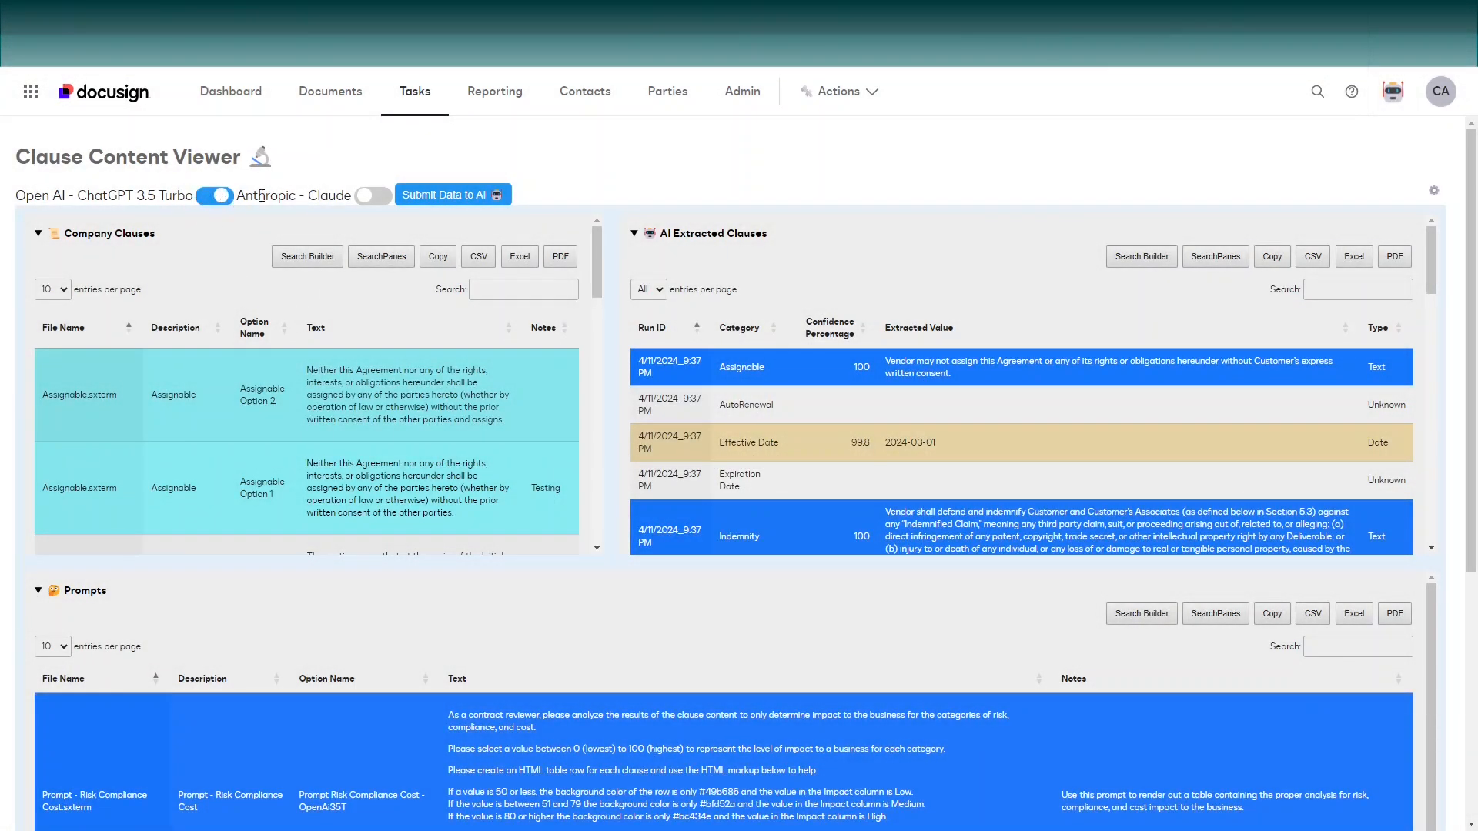
Send the selected clauses and prompt to the AI, and sort the returned clause analysis by Rating in ascending order
click(463, 196)
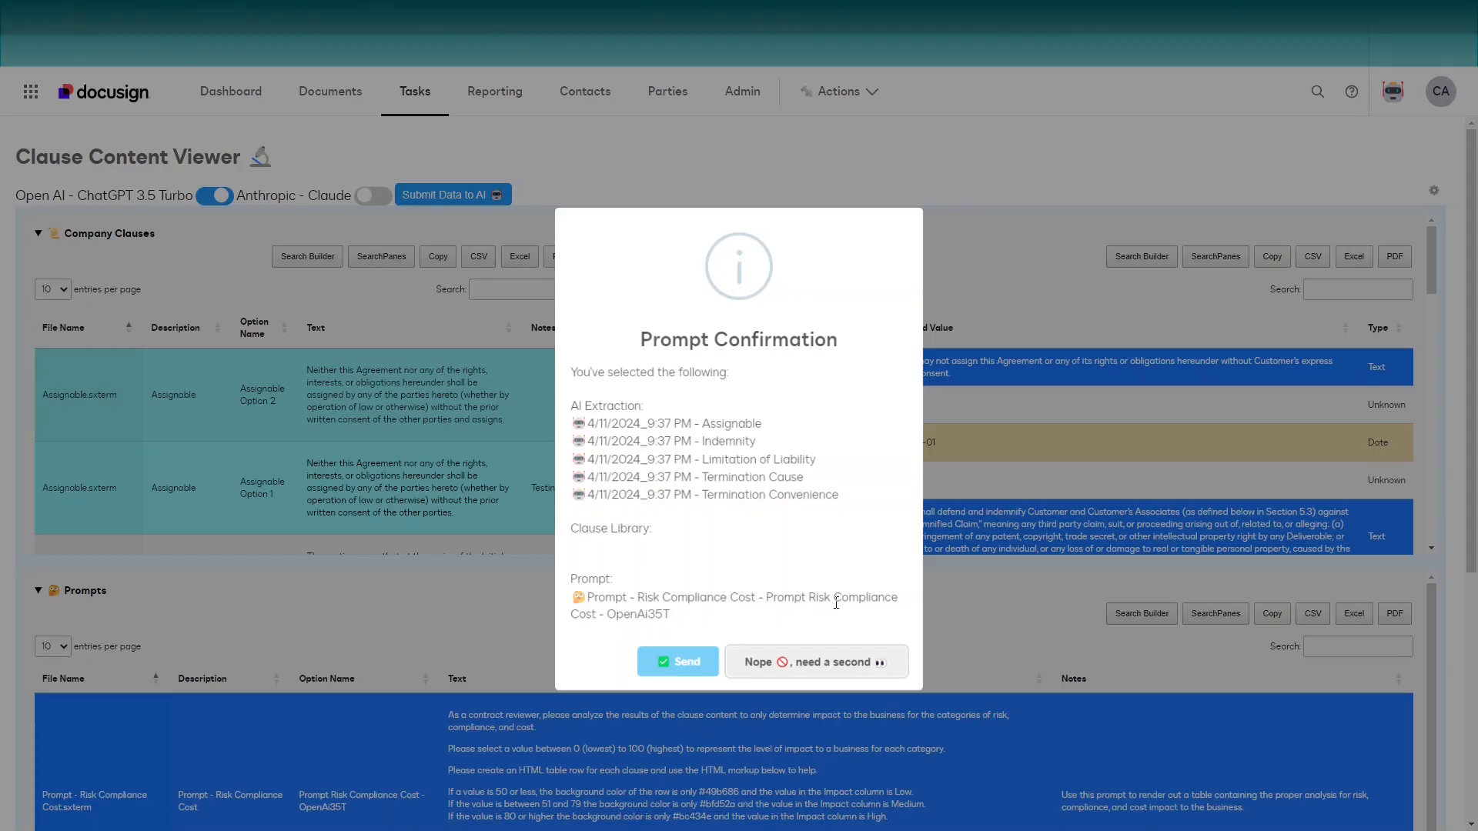
click(677, 660)
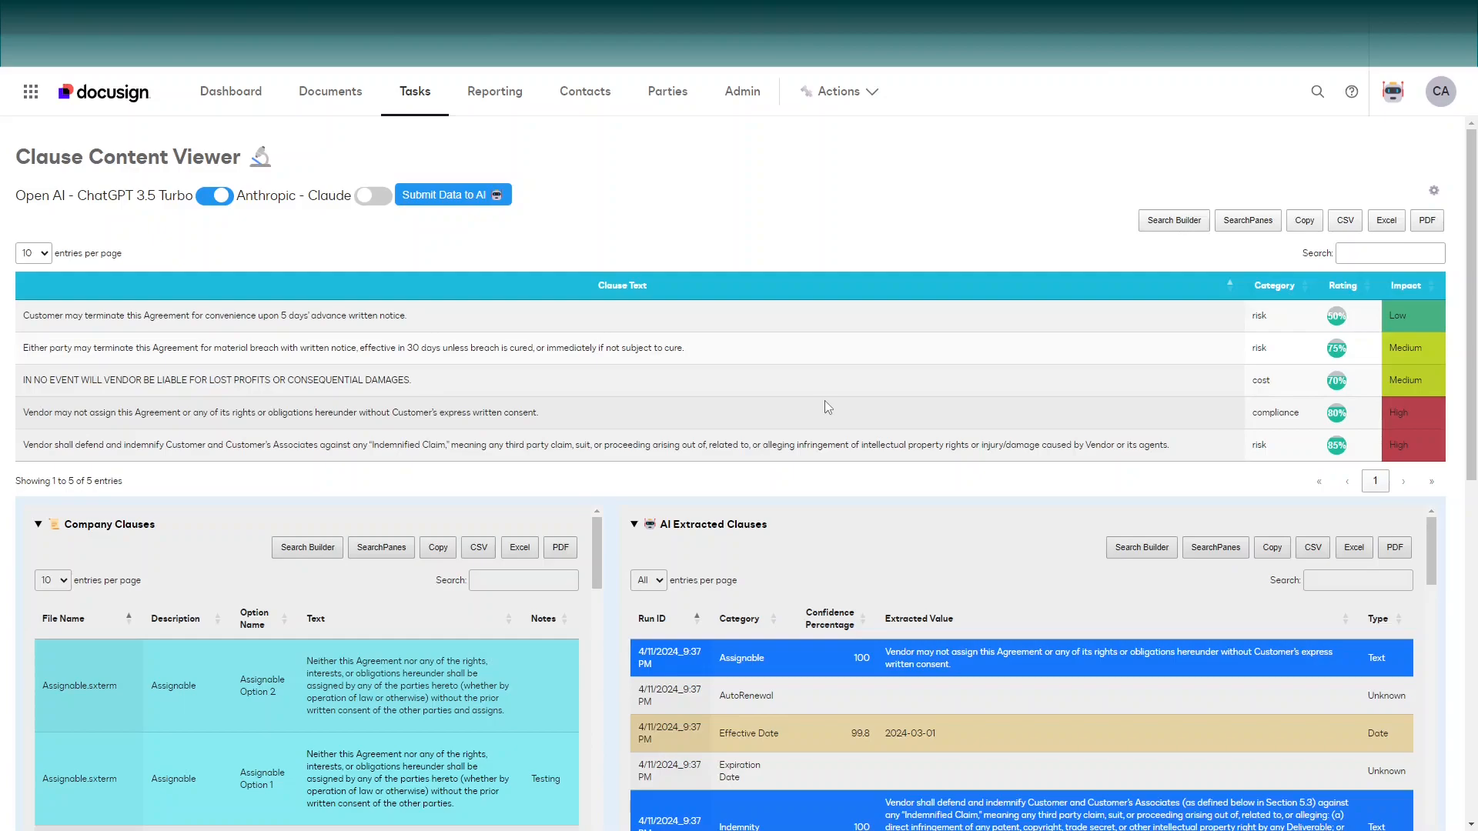
click(1353, 290)
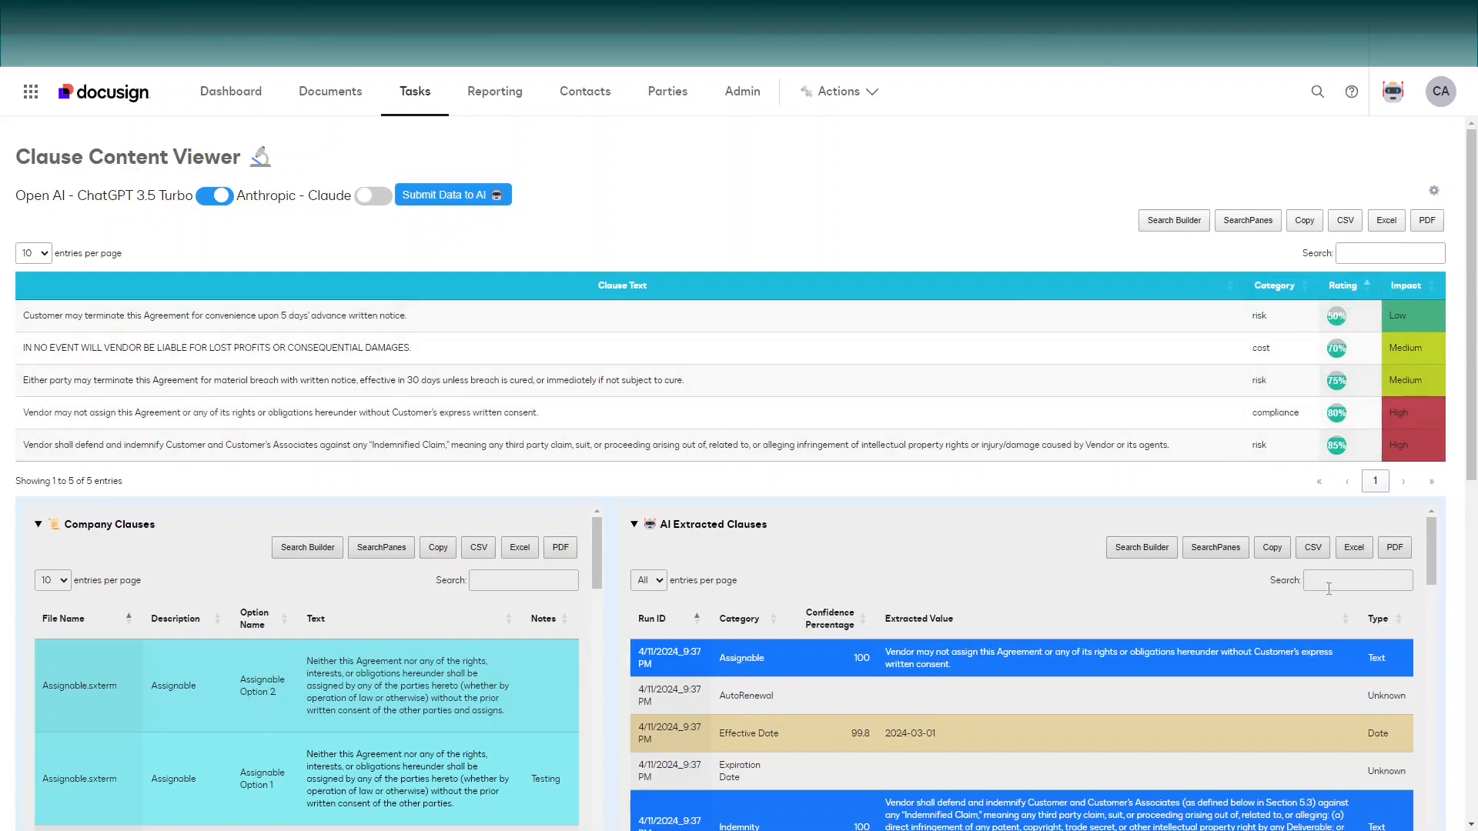